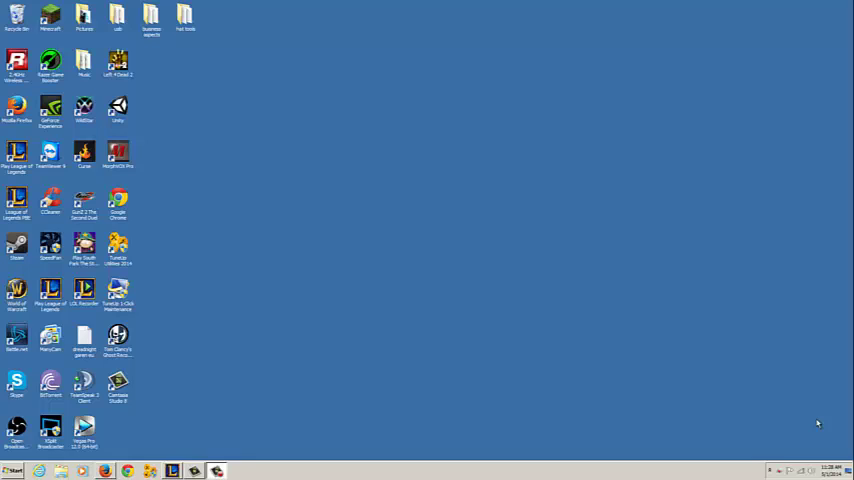
- Launch GeForce Experience from a Start menu search for "ge"
key("super")
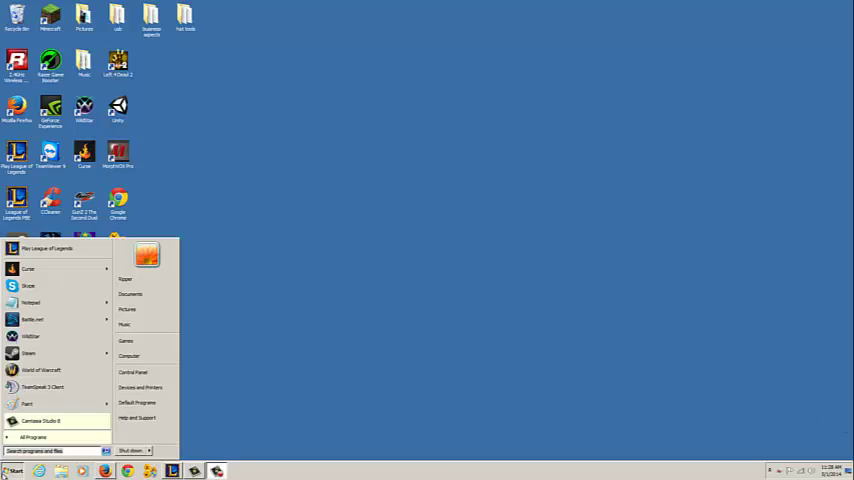
type("gef")
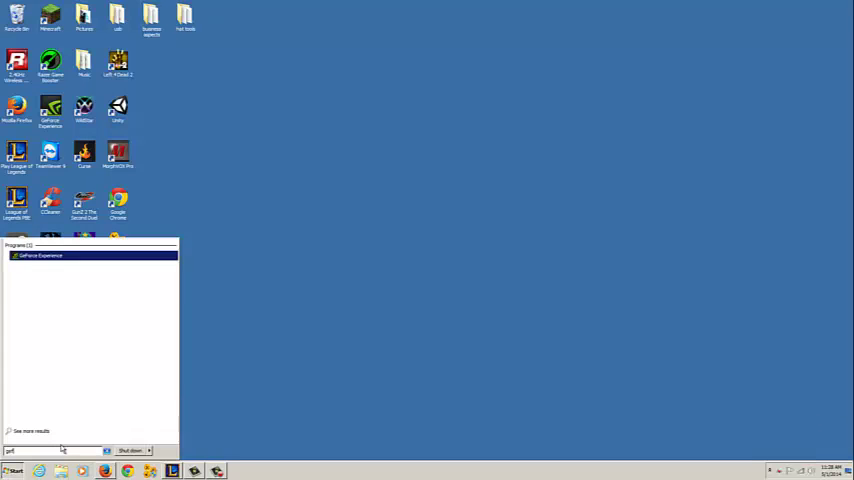
key("Return")
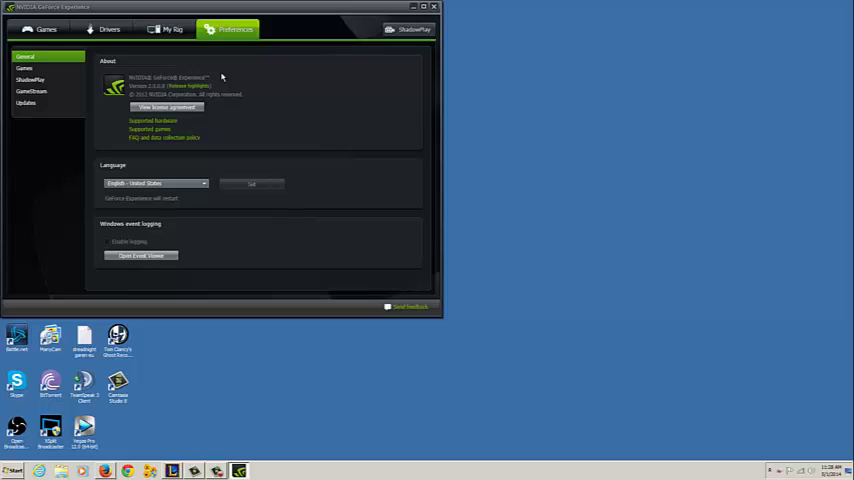
- Switch to the ShadowPlay preferences page and place the ShadowPlay panel over the Preferences window
left_click(30, 79)
scroll(227, 138, "down", 3)
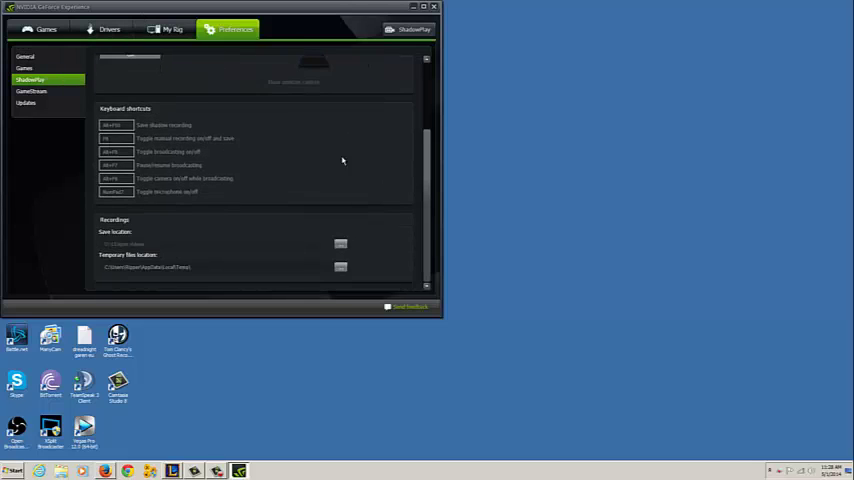
scroll(368, 162, "up", 3)
left_click(423, 35)
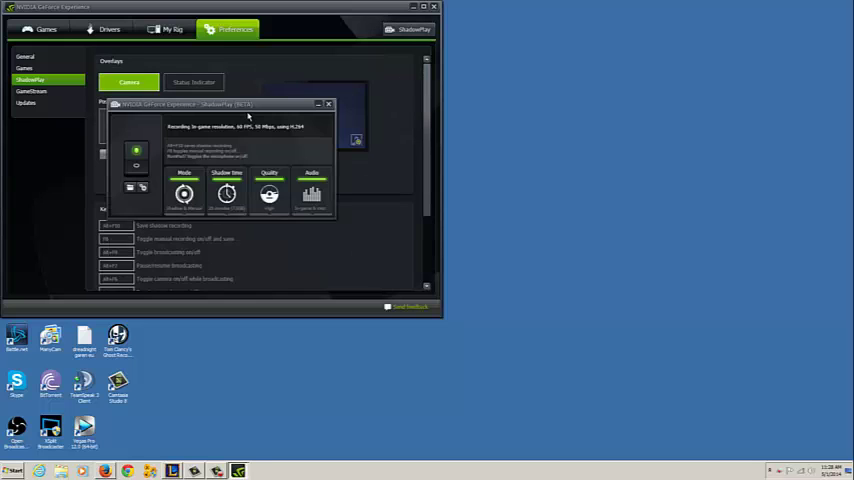
mouse_move(330, 100)
left_mouse_down()
mouse_move(437, 126)
mouse_move(532, 118)
left_mouse_up()
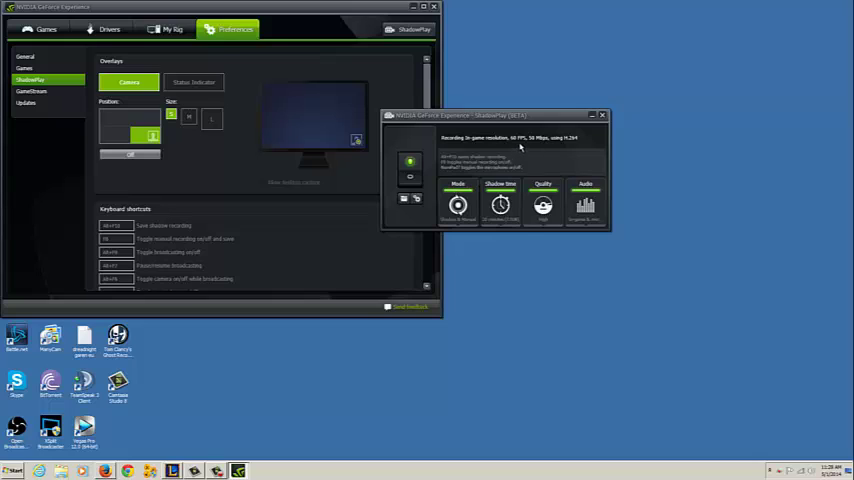
left_click(458, 206)
left_click(400, 78)
left_click(408, 29)
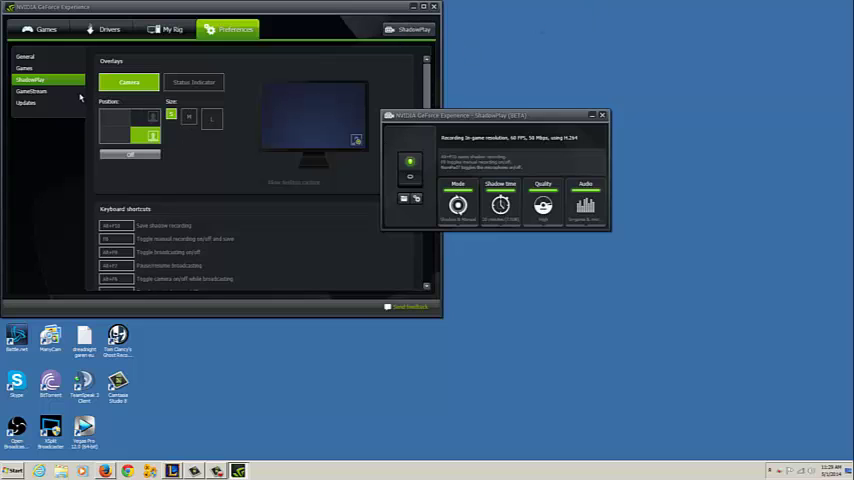
scroll(206, 172, "down", 5)
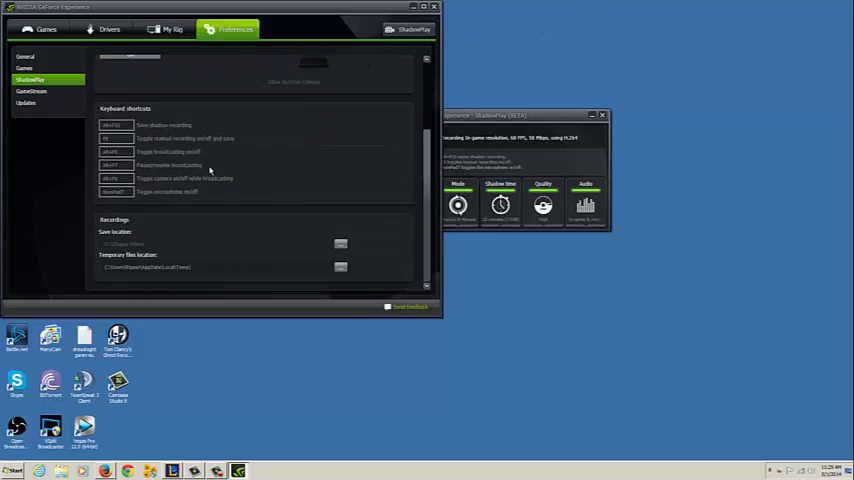
scroll(206, 172, "up", 5)
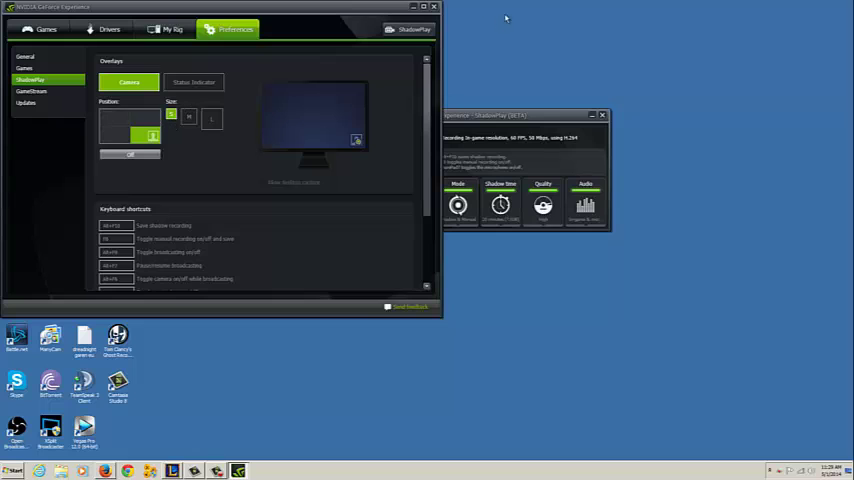
left_click_drag(520, 116, 353, 100)
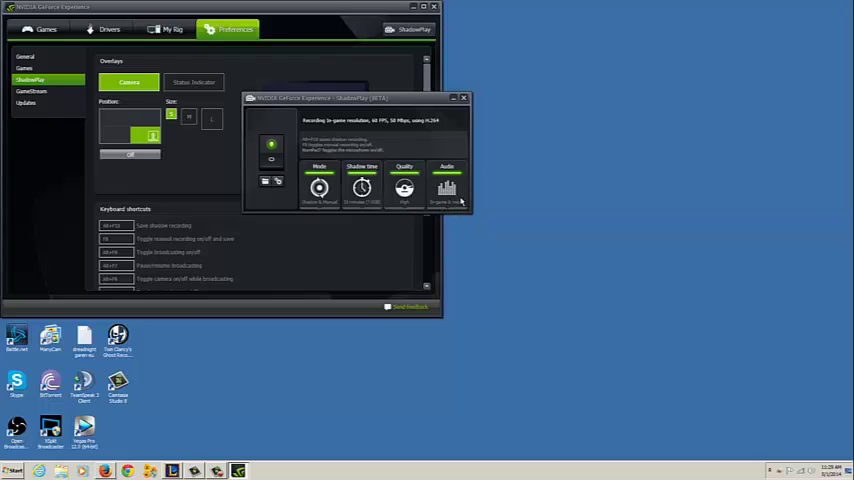
- Set the ShadowPlay Audio tile to "In-game & microphone"
left_click(449, 191)
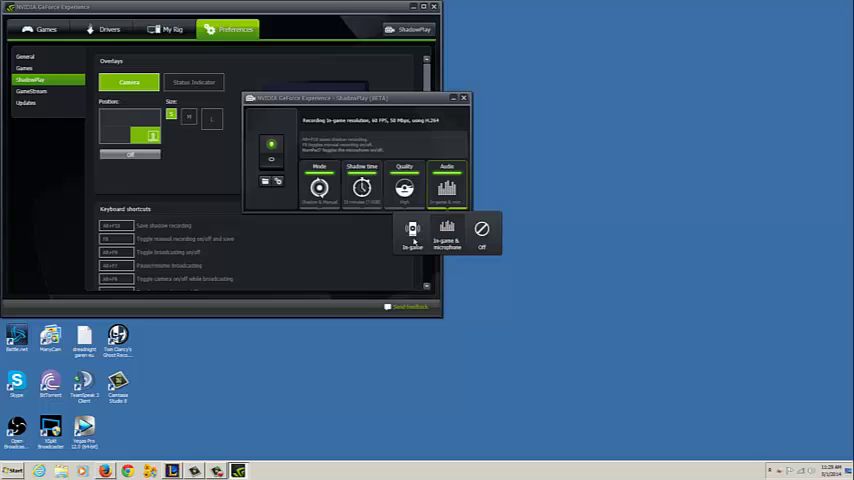
left_click(427, 140)
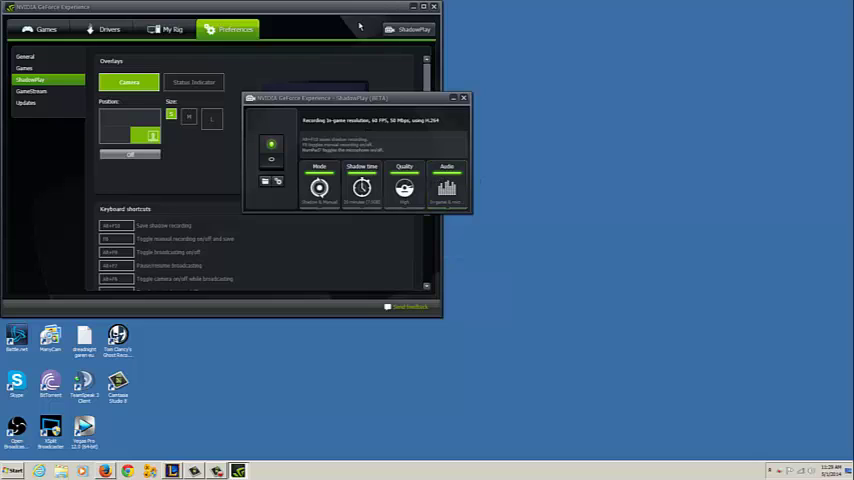
left_click(446, 185)
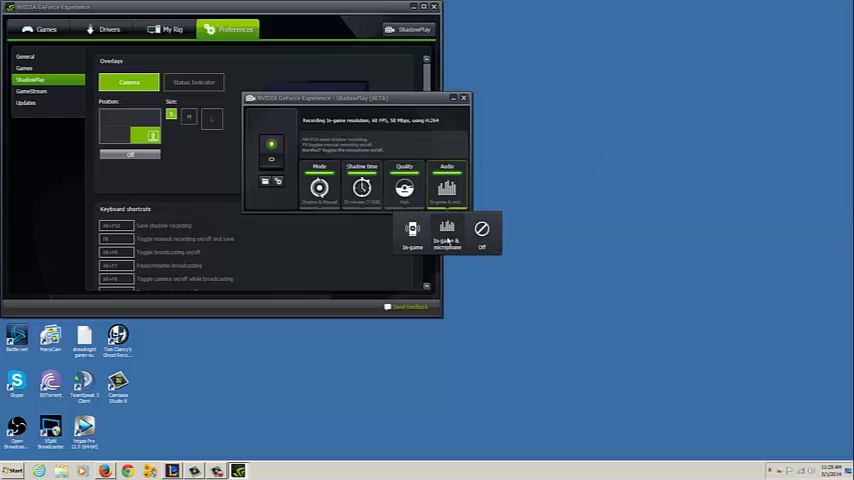
left_click(470, 232)
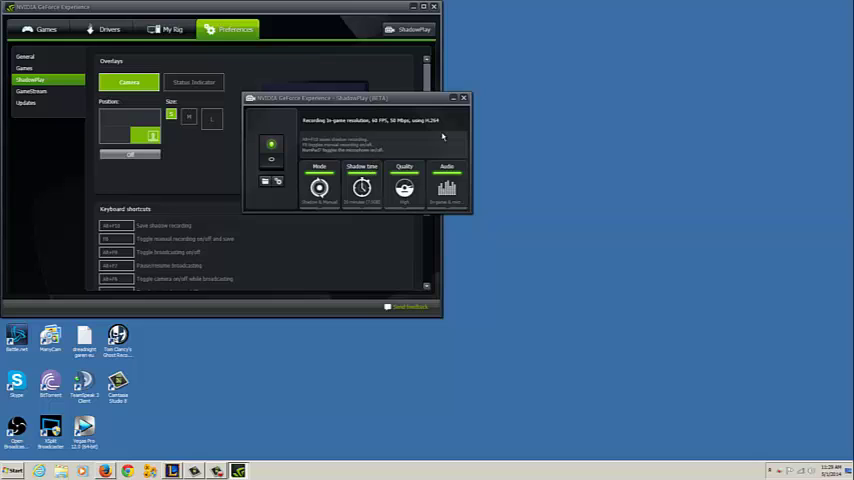
left_click(446, 187)
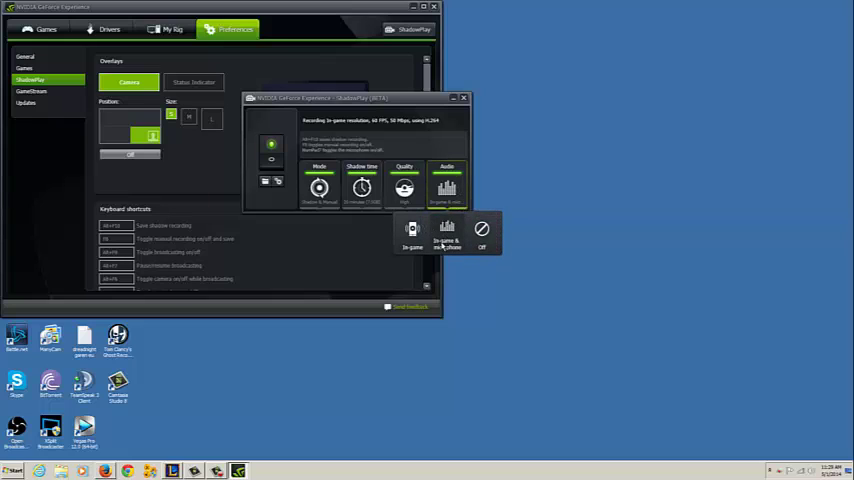
left_click(445, 232)
left_click(404, 187)
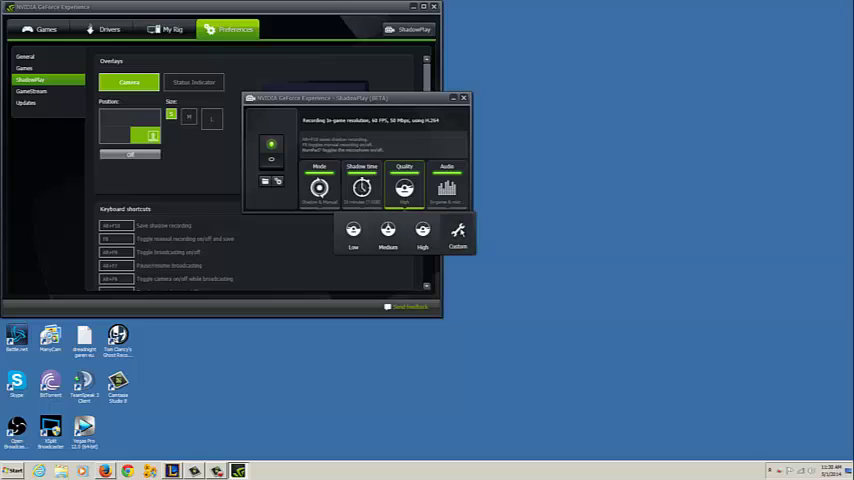
left_click(459, 232)
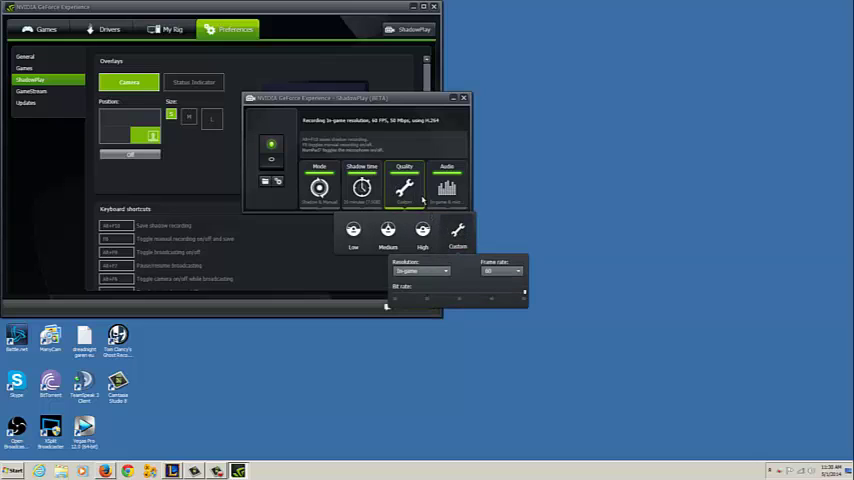
left_click(423, 230)
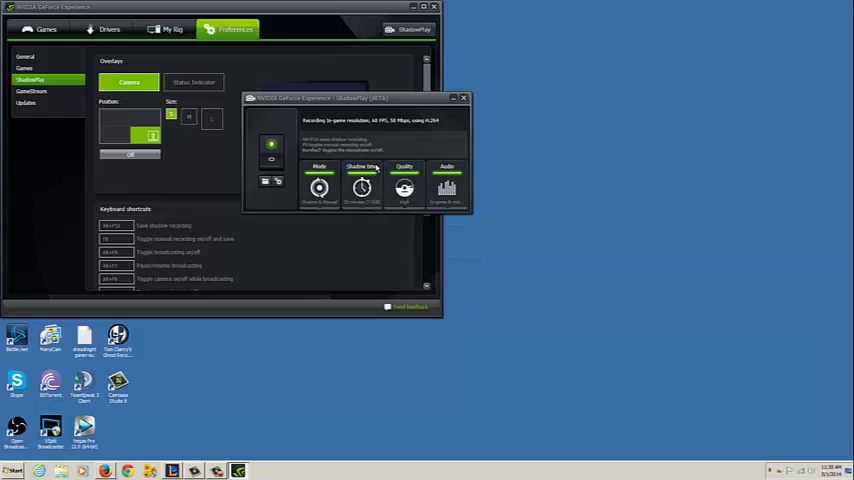
left_click(362, 187)
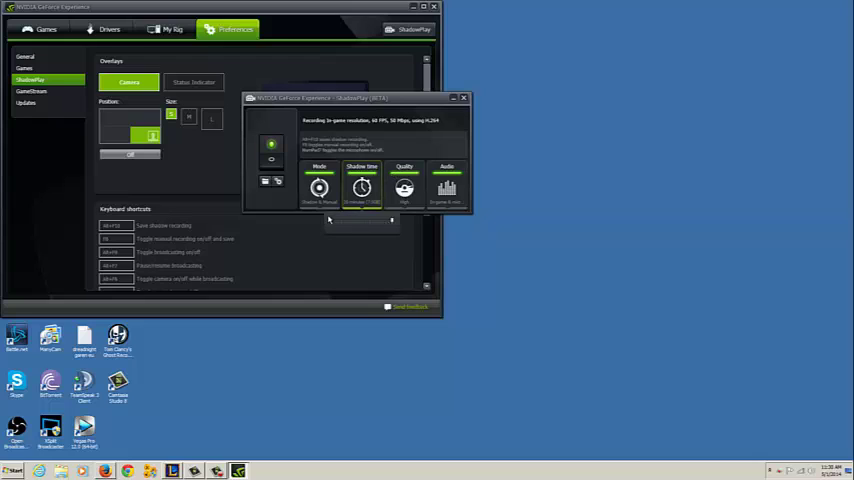
left_click(364, 207)
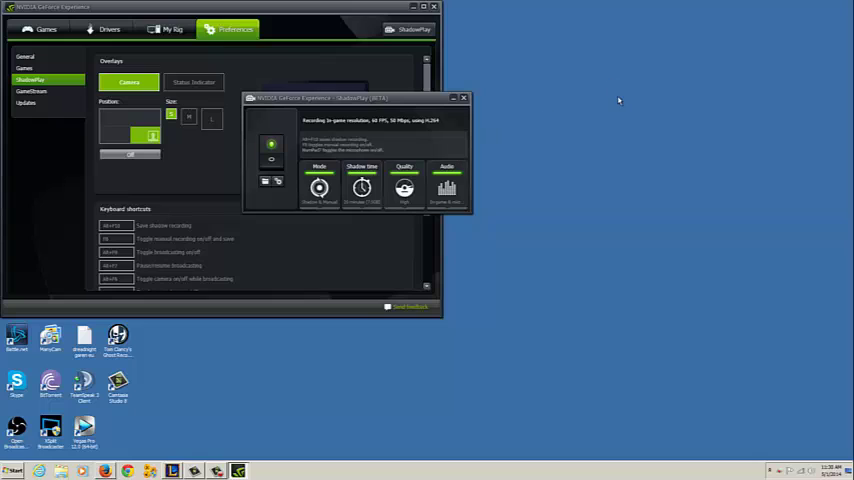
left_click(319, 188)
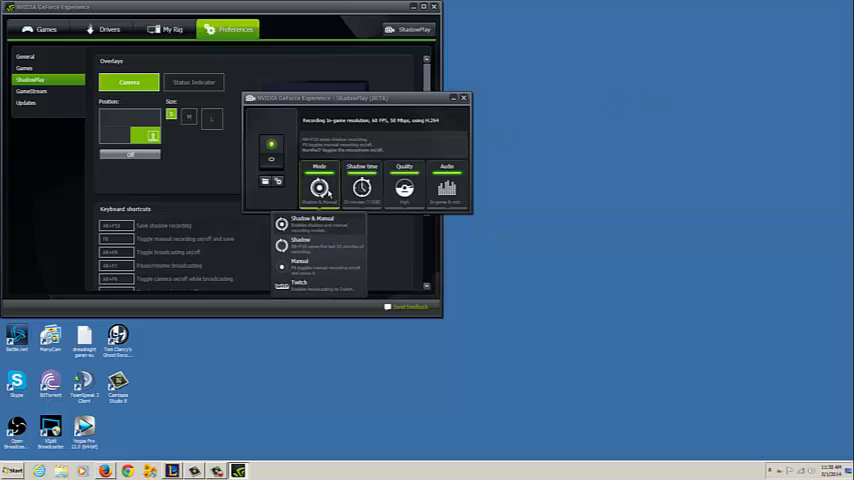
left_click(326, 192)
left_click(336, 290)
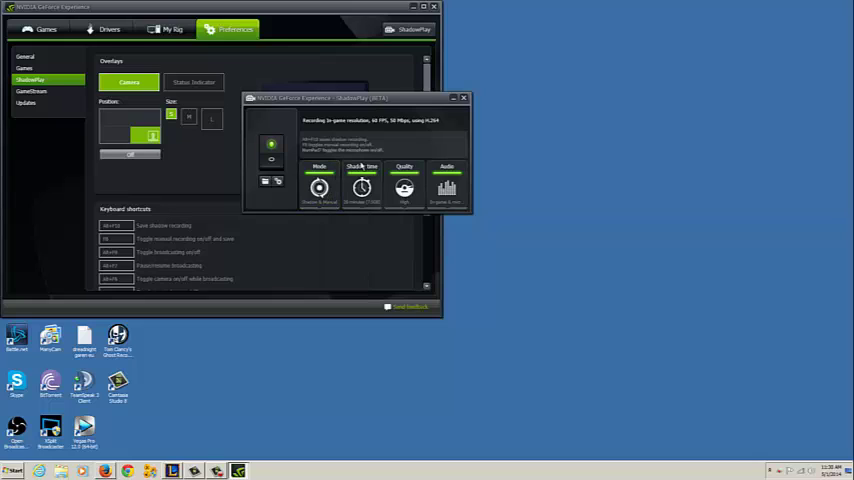